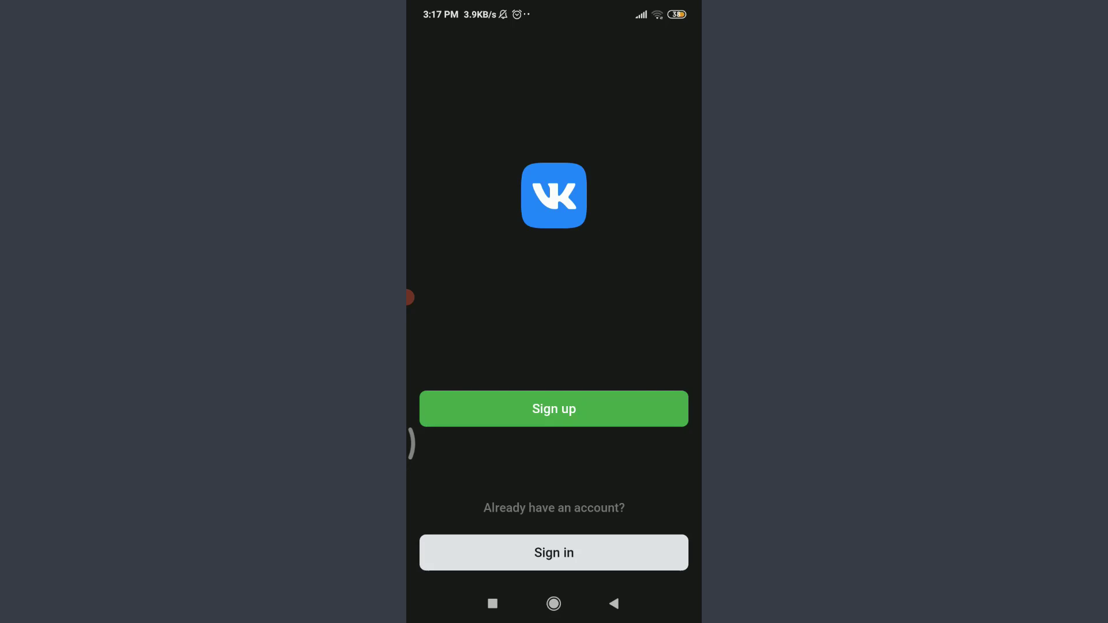
# Open the sign-in form, then the Restore screen for a forgotten password.
pyautogui.click(553, 552)
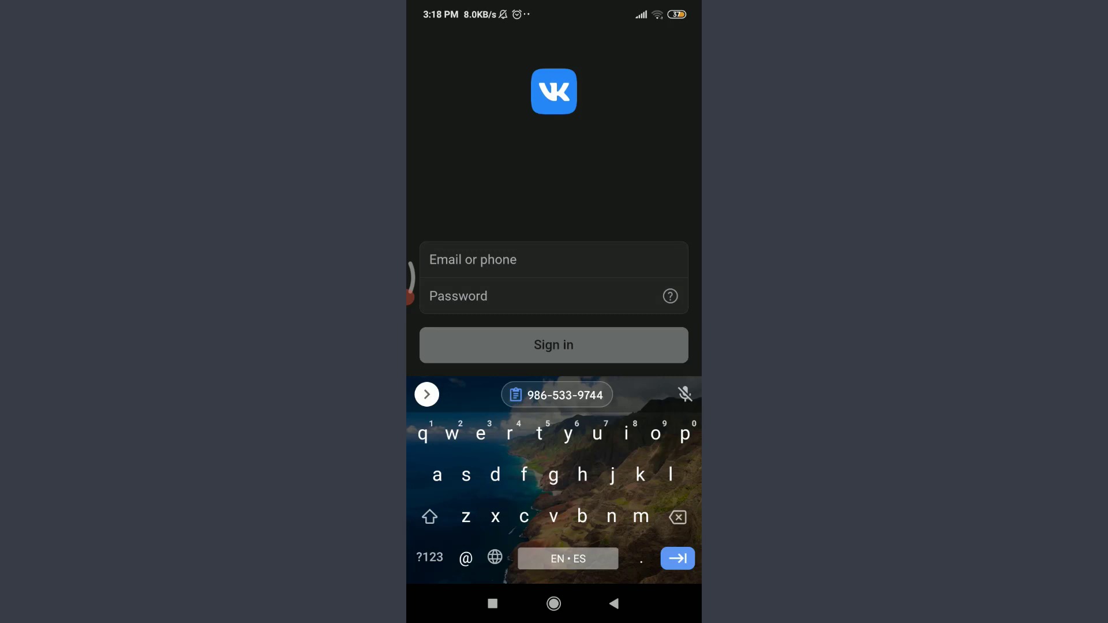
pyautogui.click(670, 295)
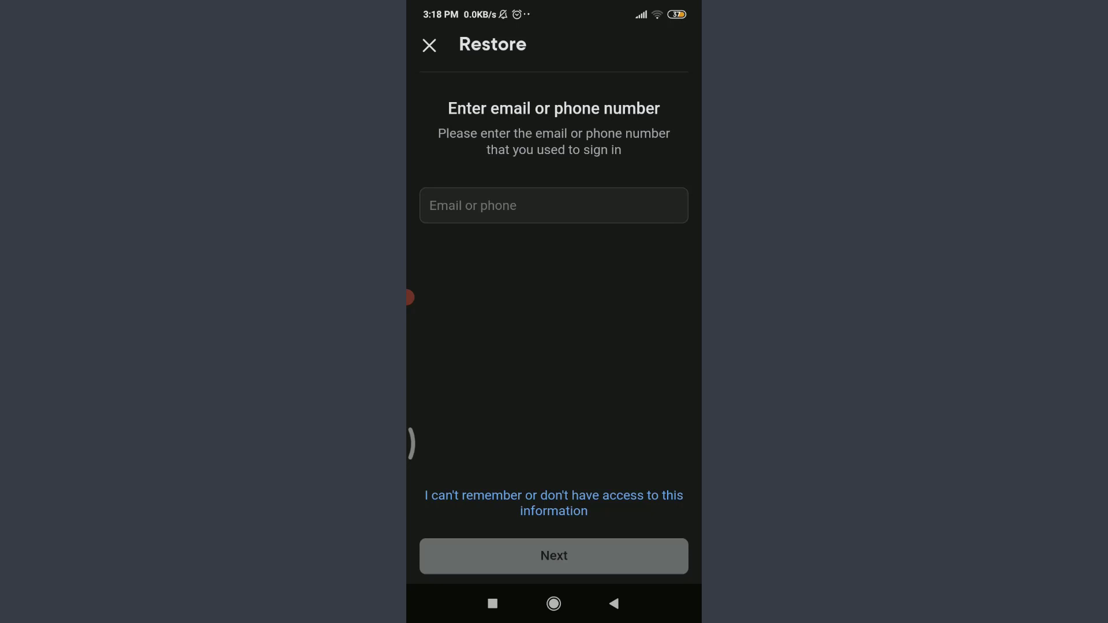
# Enter the saved phone number with the +977 code, submit it, and start the captcha.
pyautogui.click(555, 205)
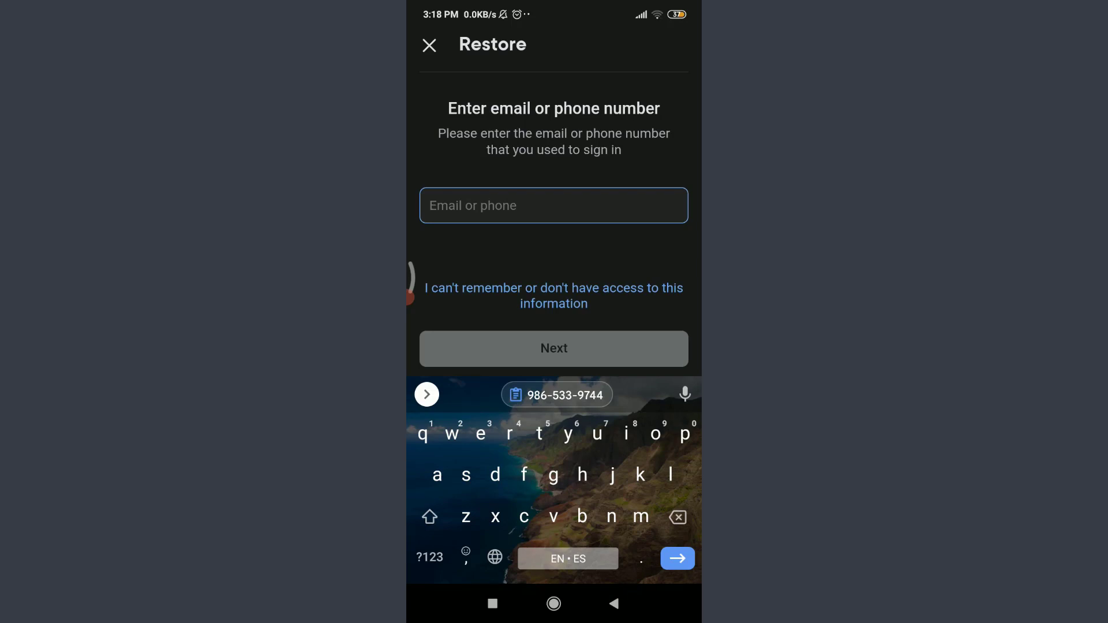
pyautogui.click(557, 395)
pyautogui.click(451, 206)
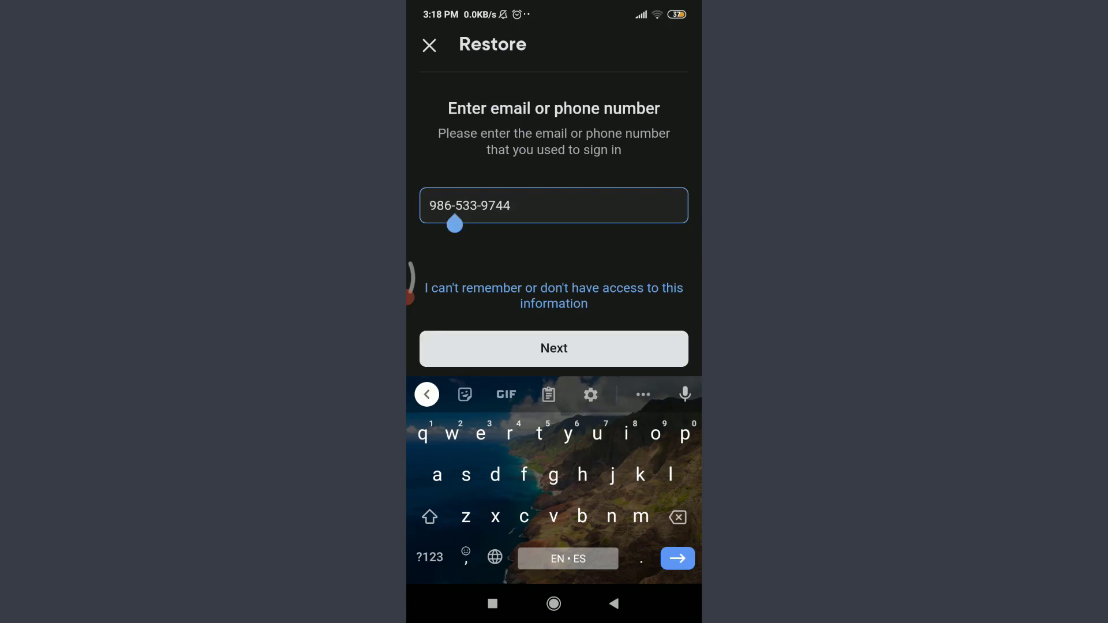
pyautogui.click(429, 557)
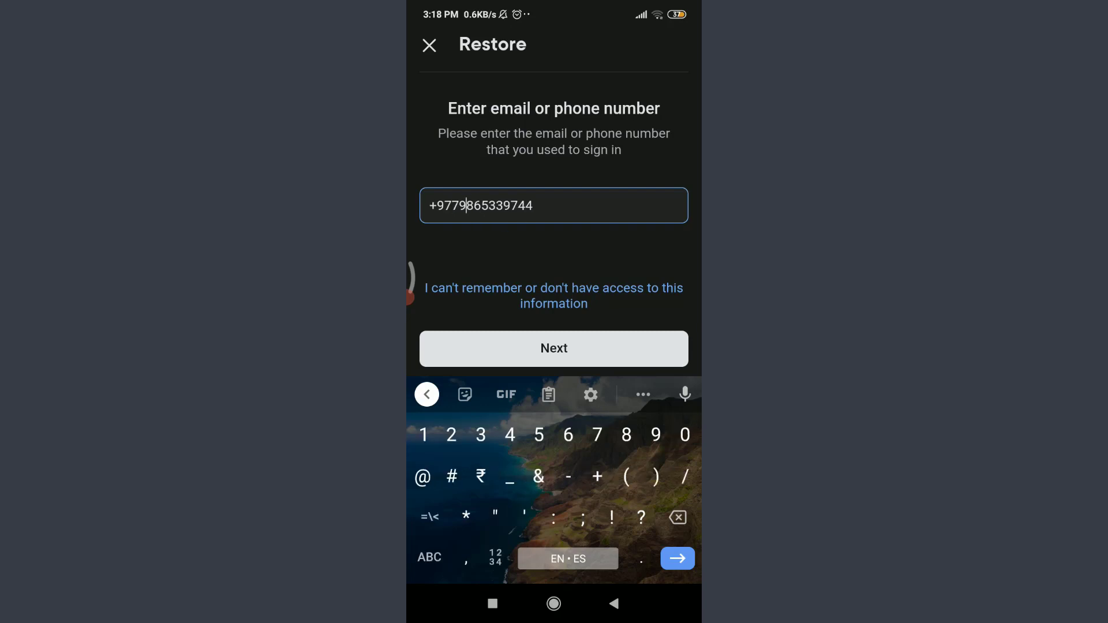
pyautogui.click(554, 349)
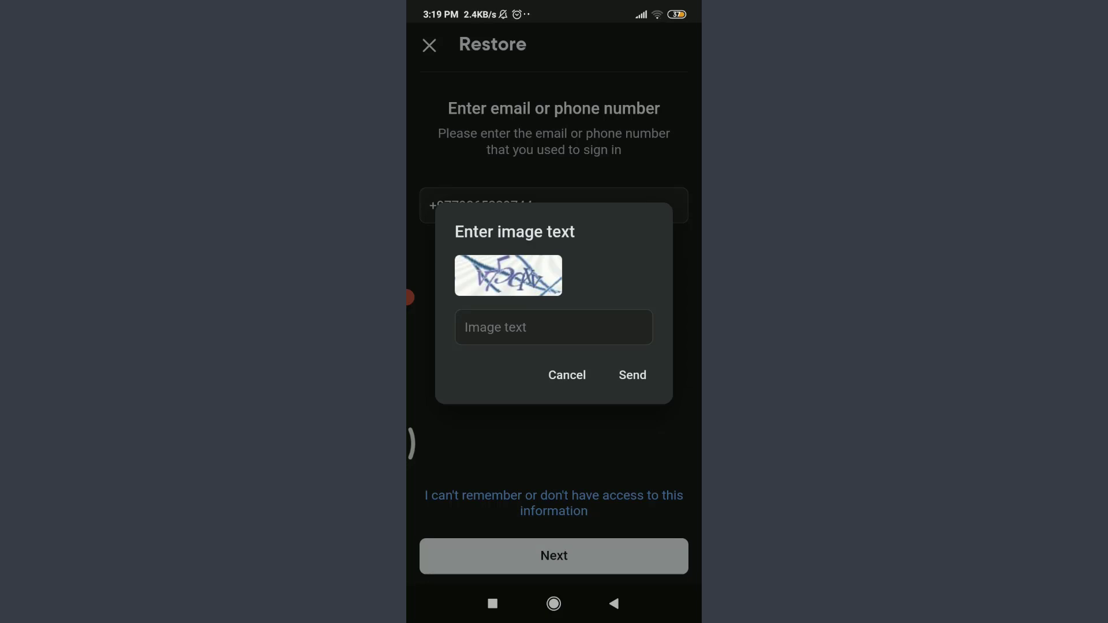
pyautogui.click(553, 327)
pyautogui.write('V75')
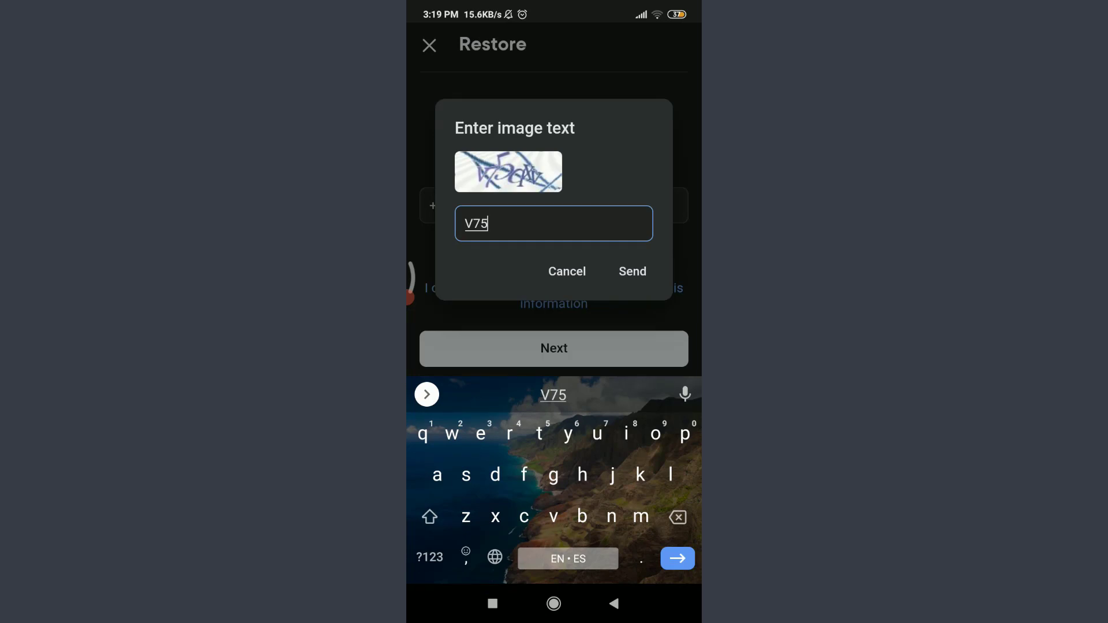
pyautogui.write('qxv')
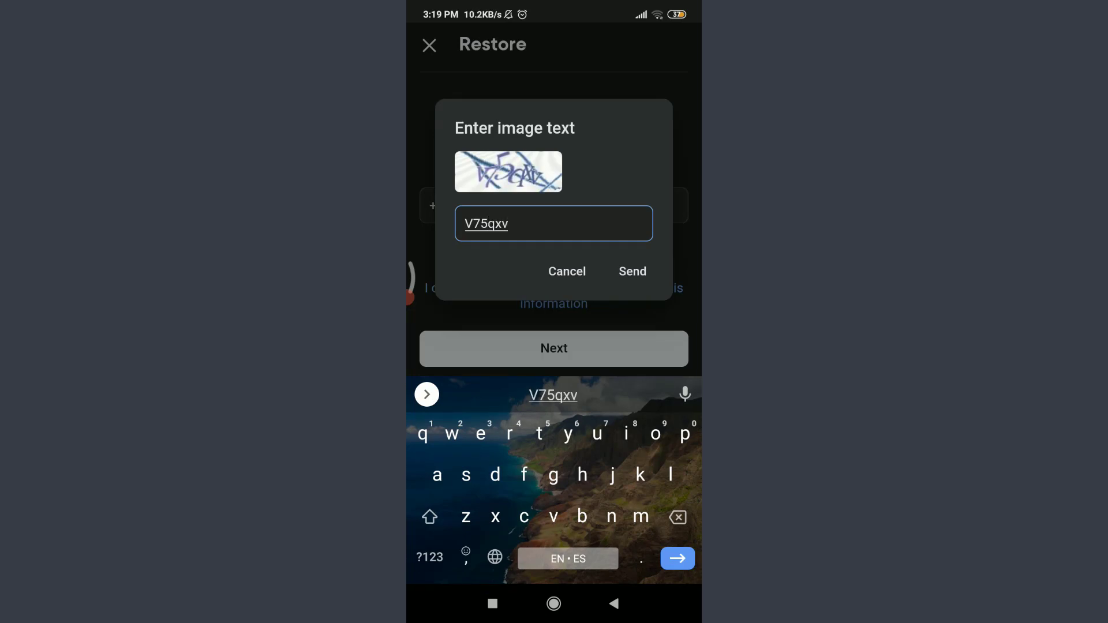
# Send the captcha text, then enter and submit the profile's last name.
pyautogui.click(632, 270)
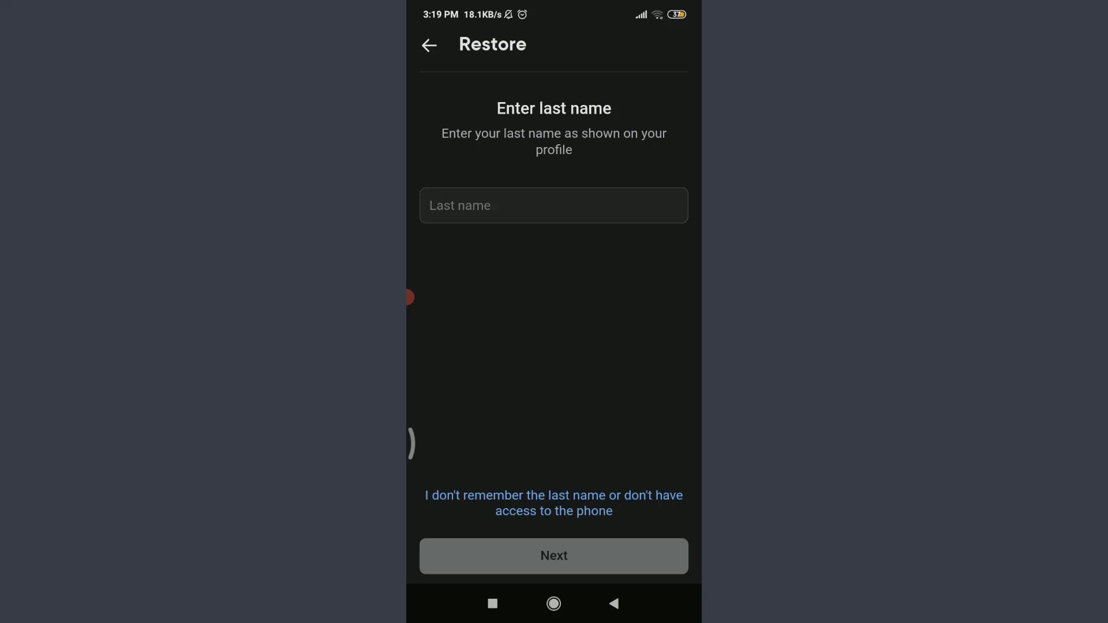
pyautogui.click(555, 205)
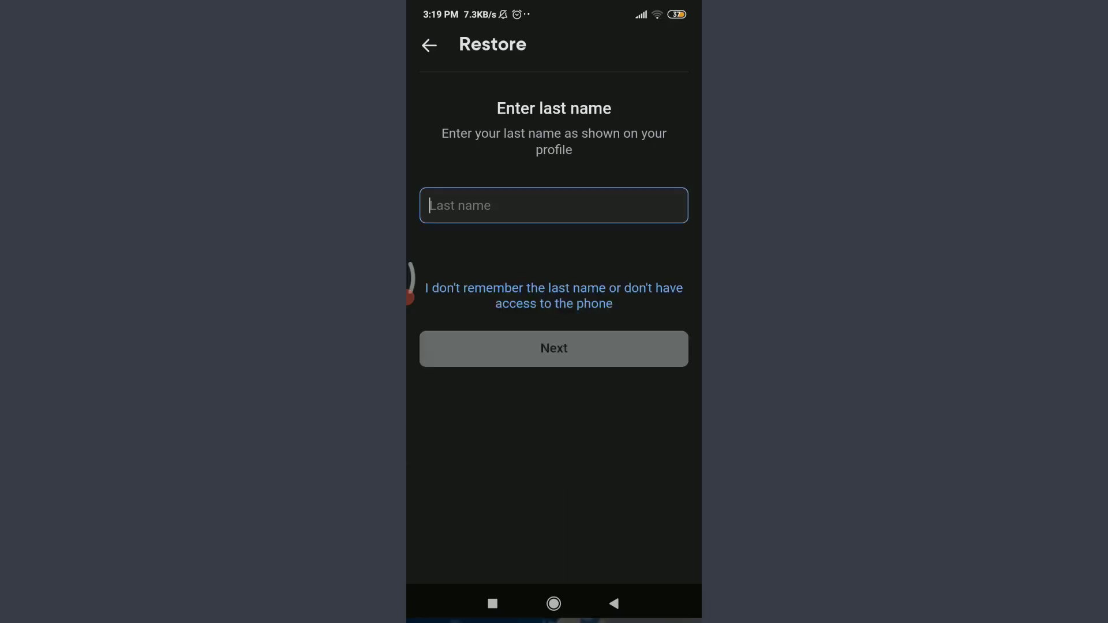
pyautogui.write('Gil')
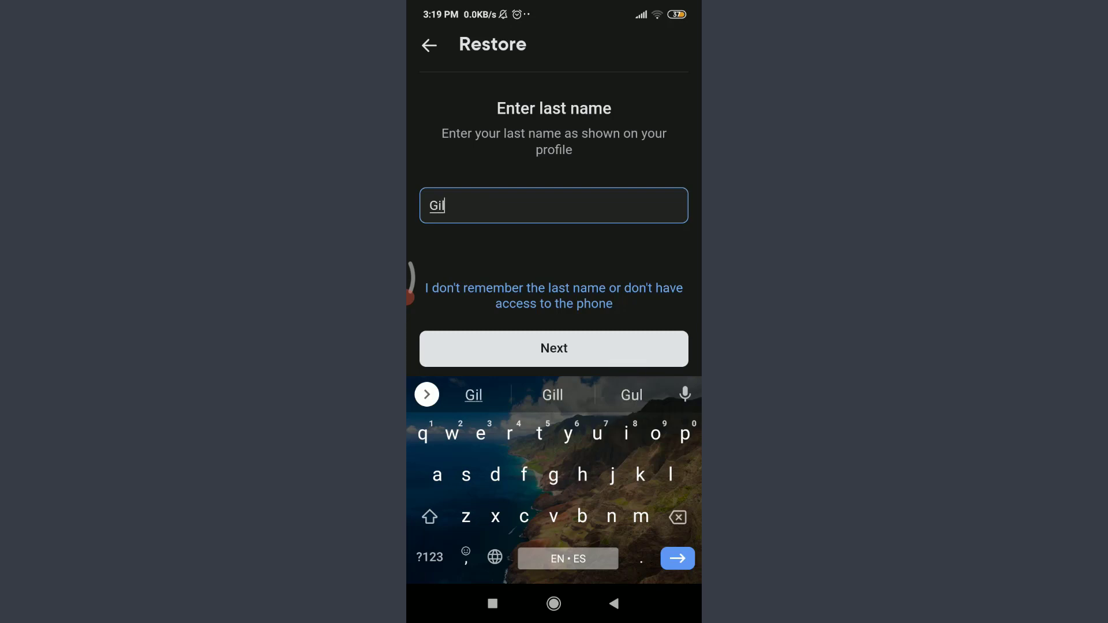
pyautogui.write('l')
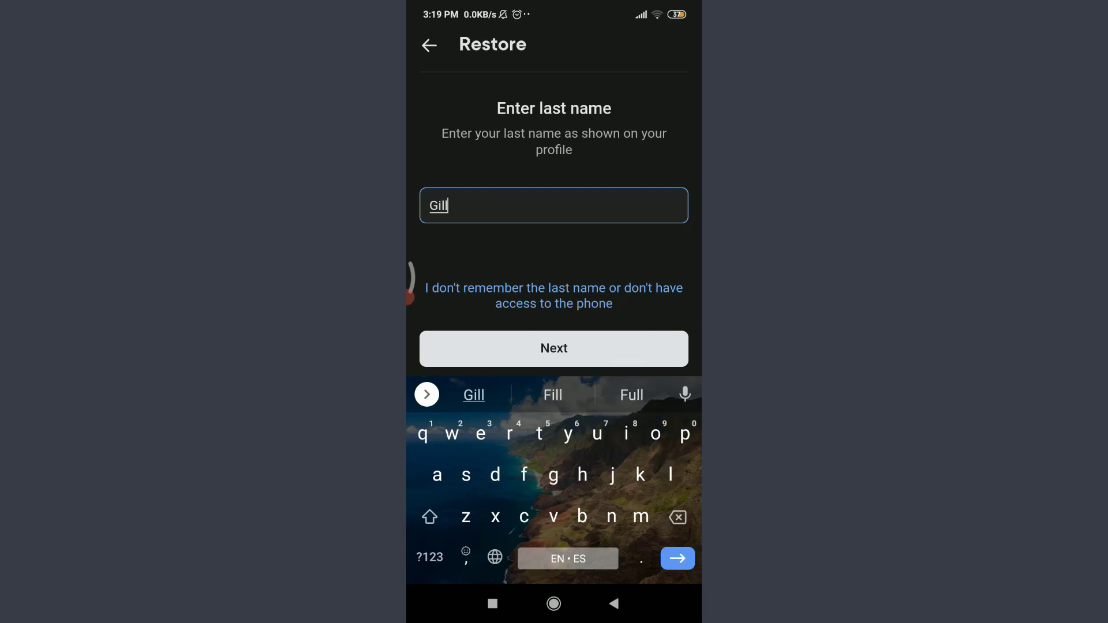
pyautogui.click(554, 348)
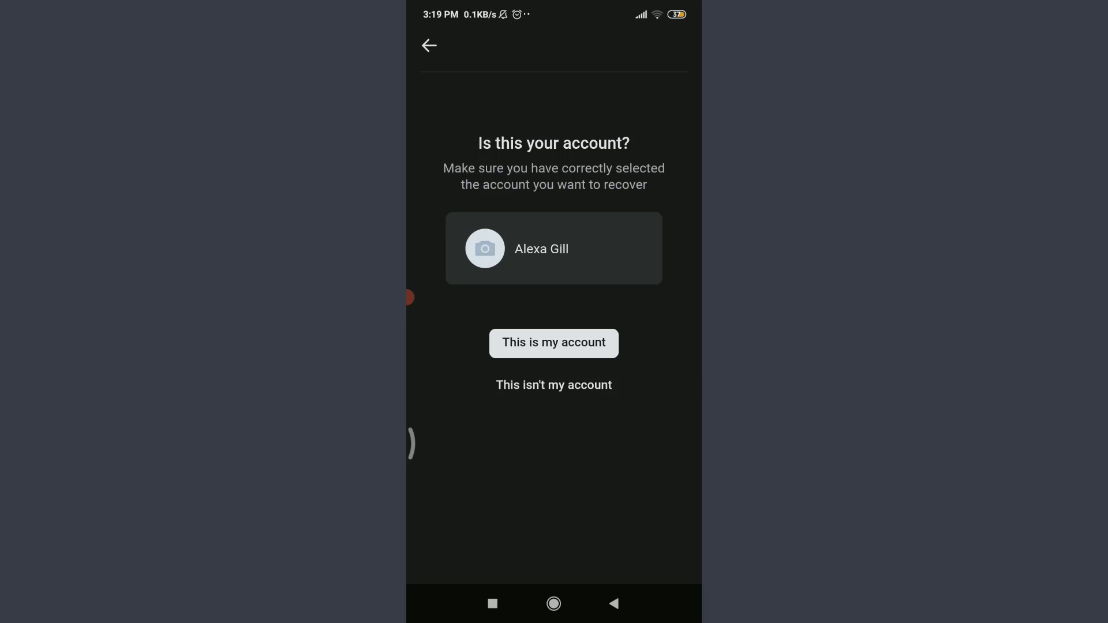
# Confirm the offered account is mine and answer the signed-in-elsewhere question.
pyautogui.click(555, 343)
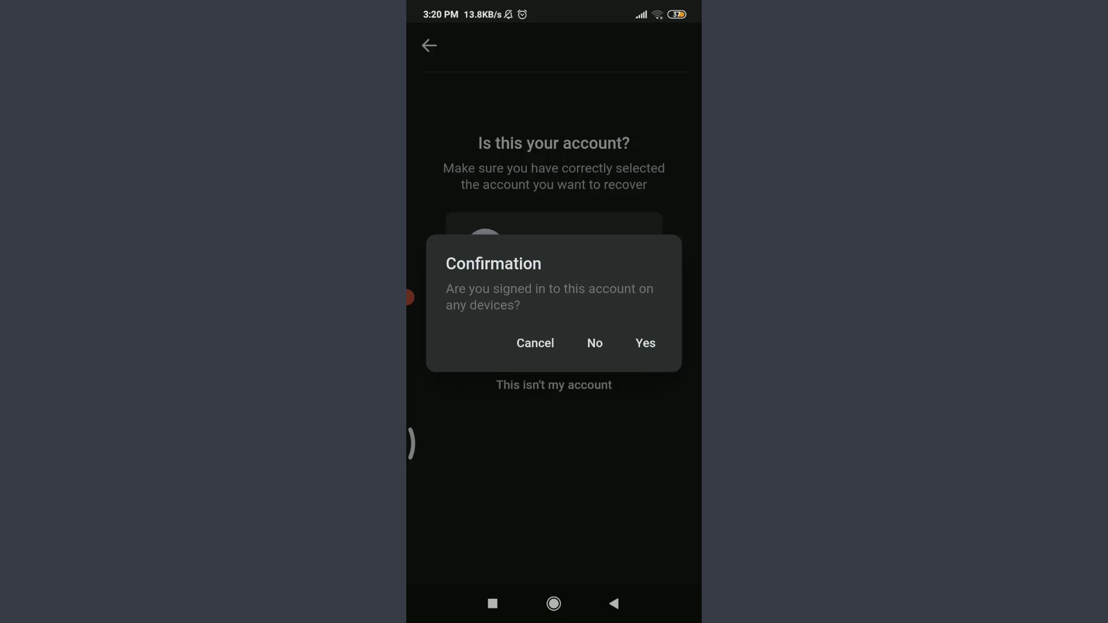
pyautogui.click(645, 344)
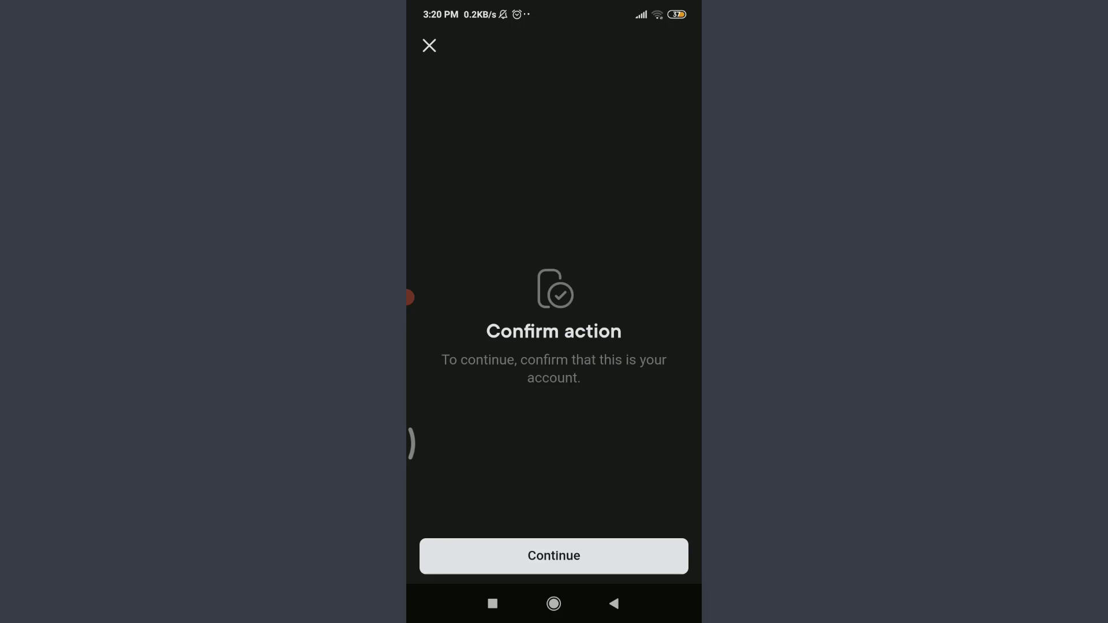
# Continue the confirmation and request the free verification phone call.
pyautogui.click(554, 556)
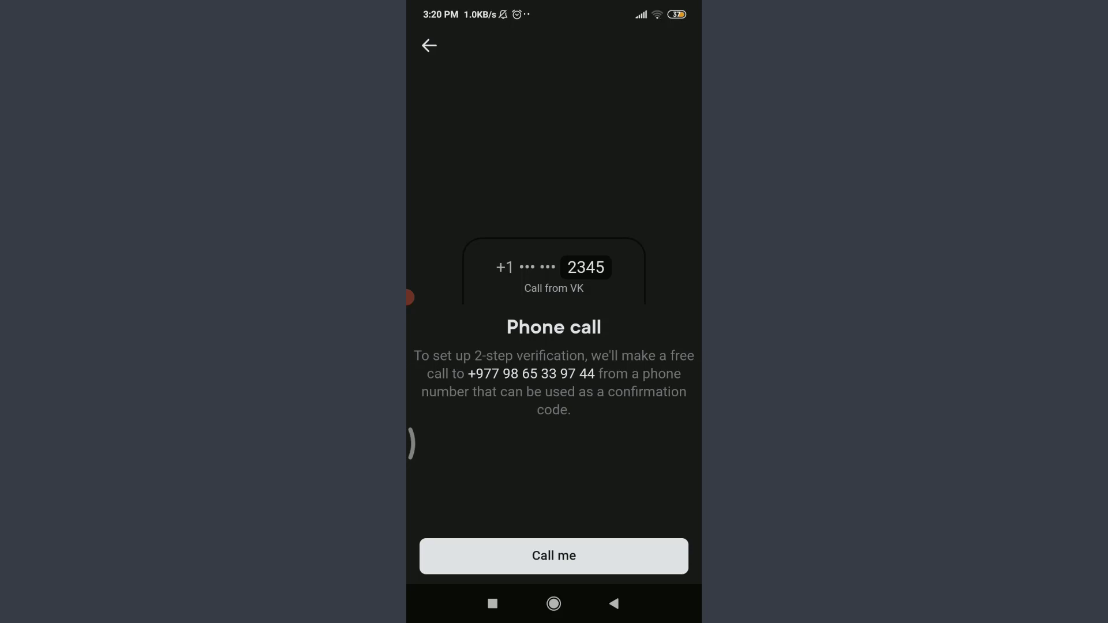
pyautogui.click(554, 555)
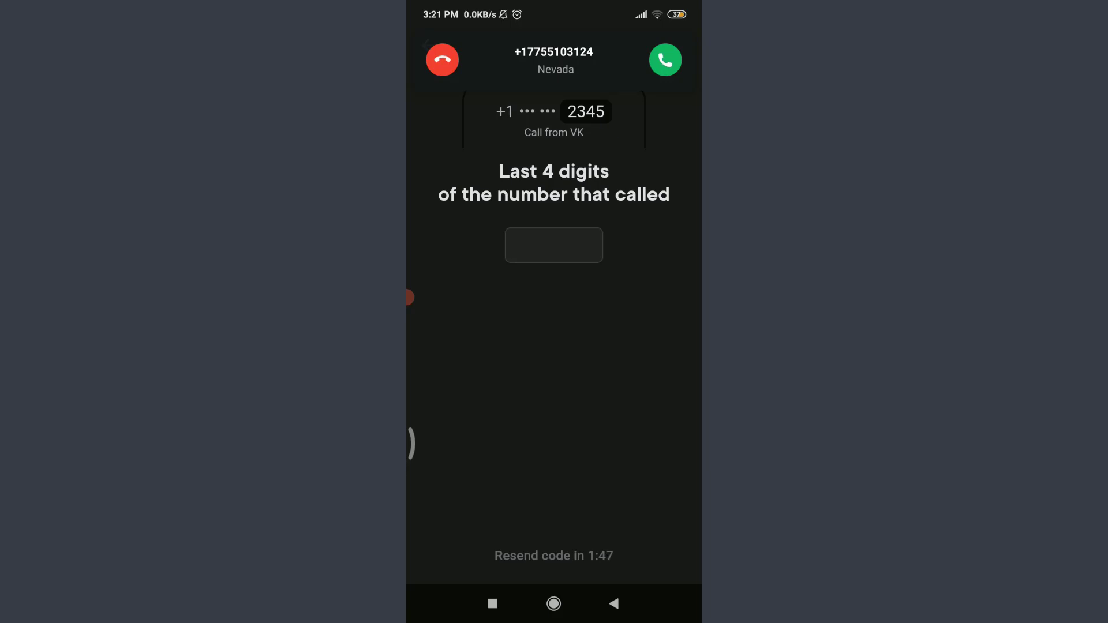
# Enter the caller's last four digits and submit the new password.
pyautogui.click(554, 244)
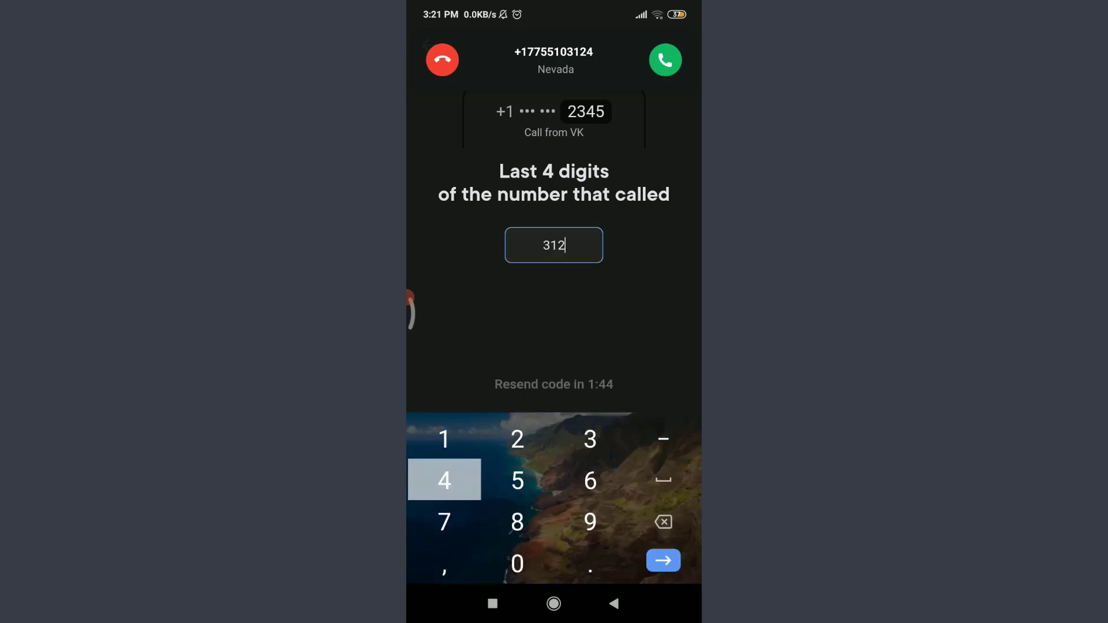
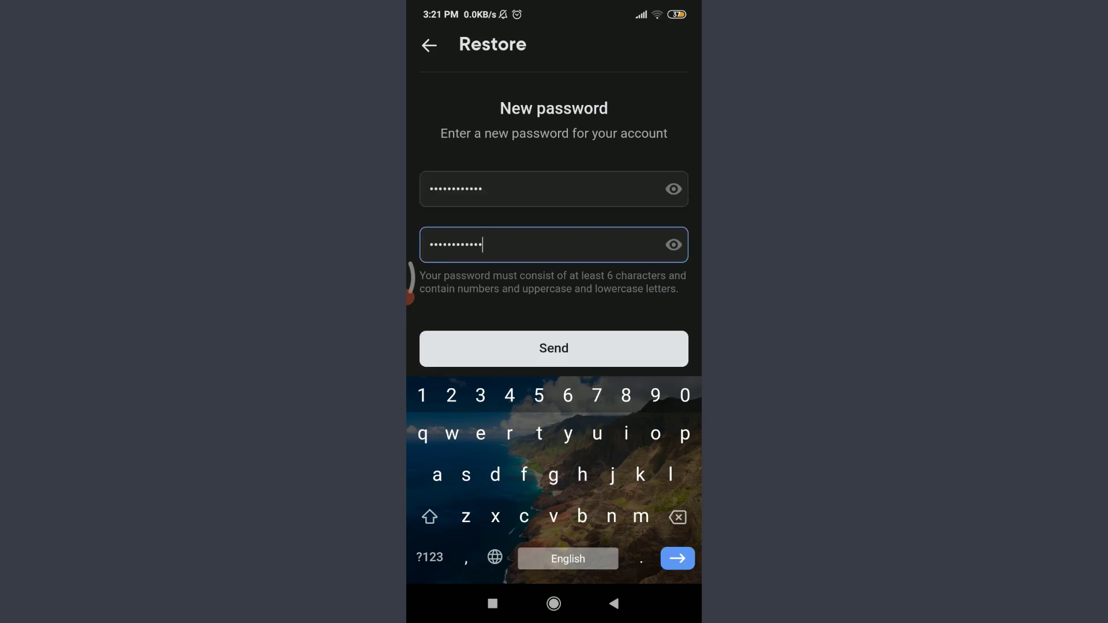
pyautogui.press('Return')
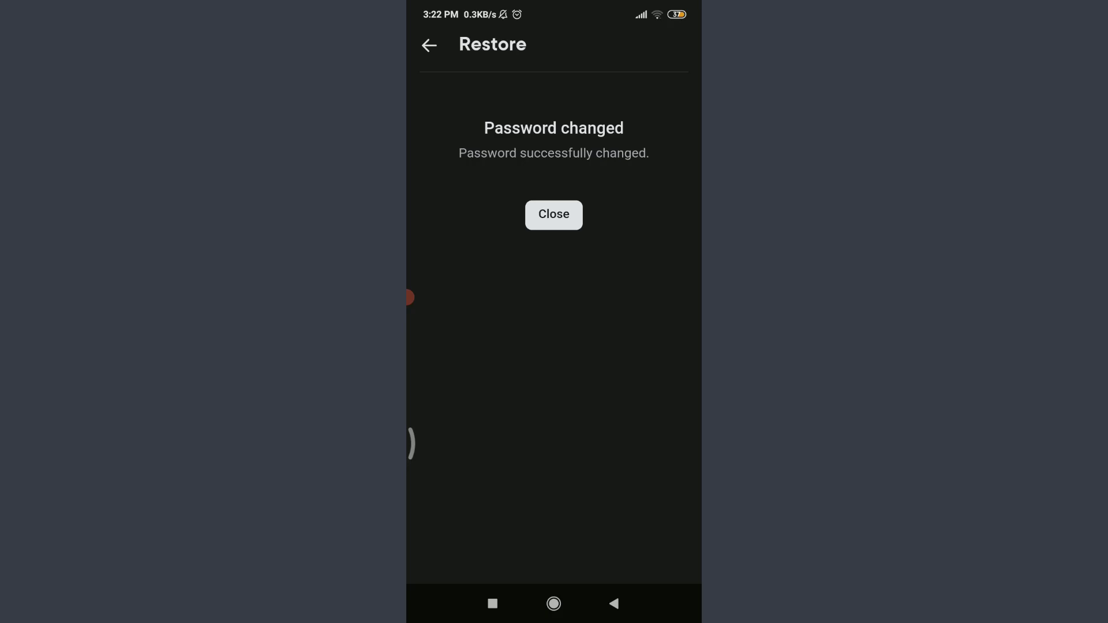
# Close the success message and strip both dashes from the phone number for the +977 prefix.
pyautogui.click(554, 214)
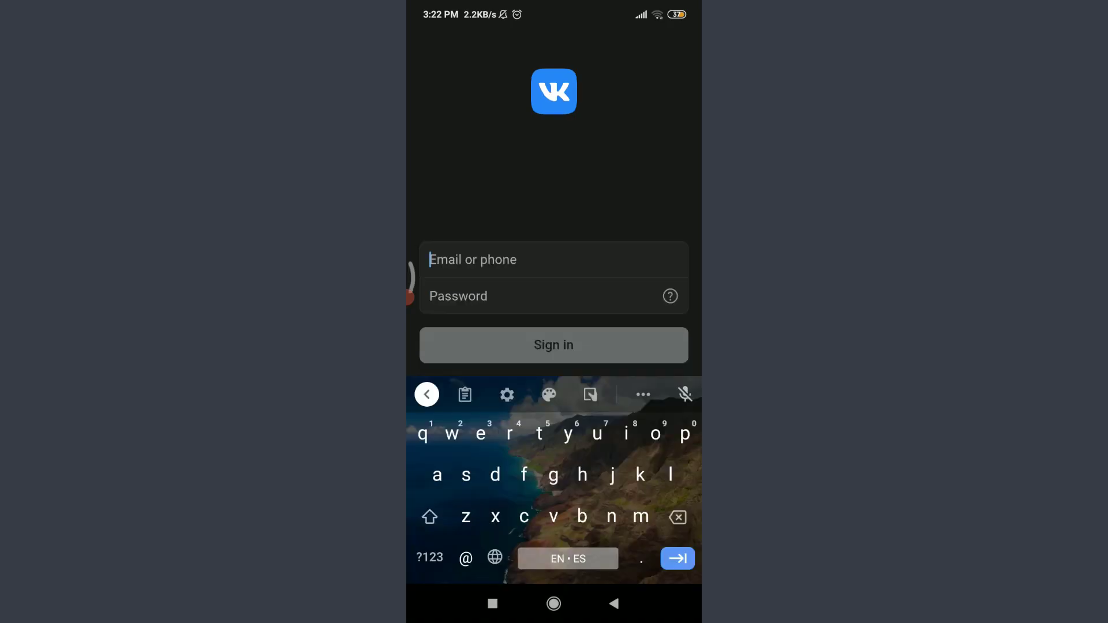
pyautogui.click(482, 259)
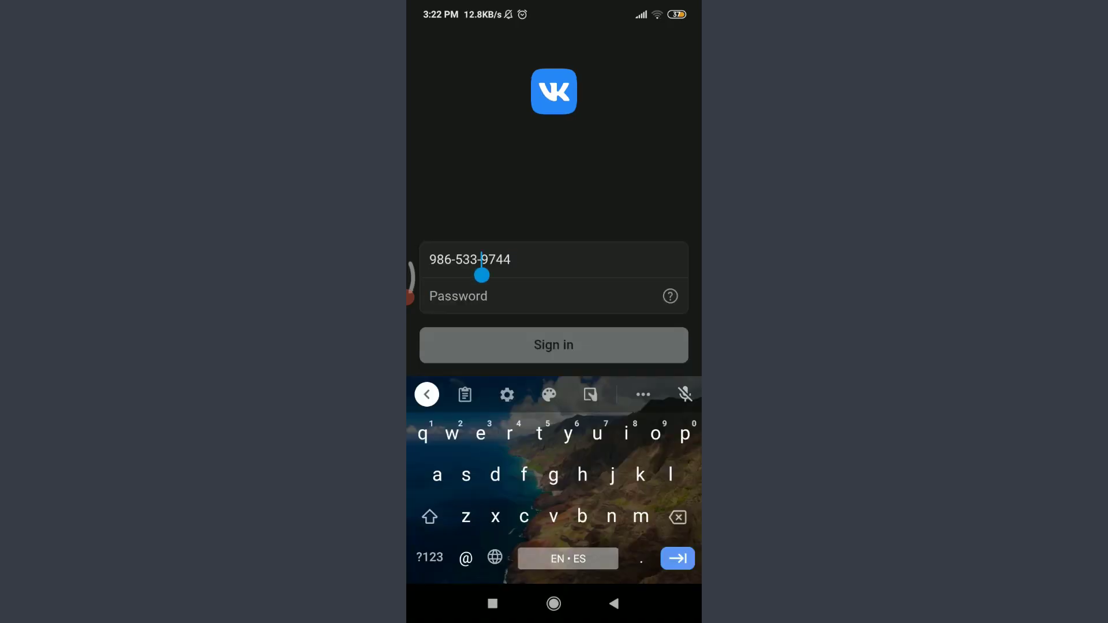
pyautogui.press('BackSpace')
pyautogui.click(453, 260)
pyautogui.press('BackSpace')
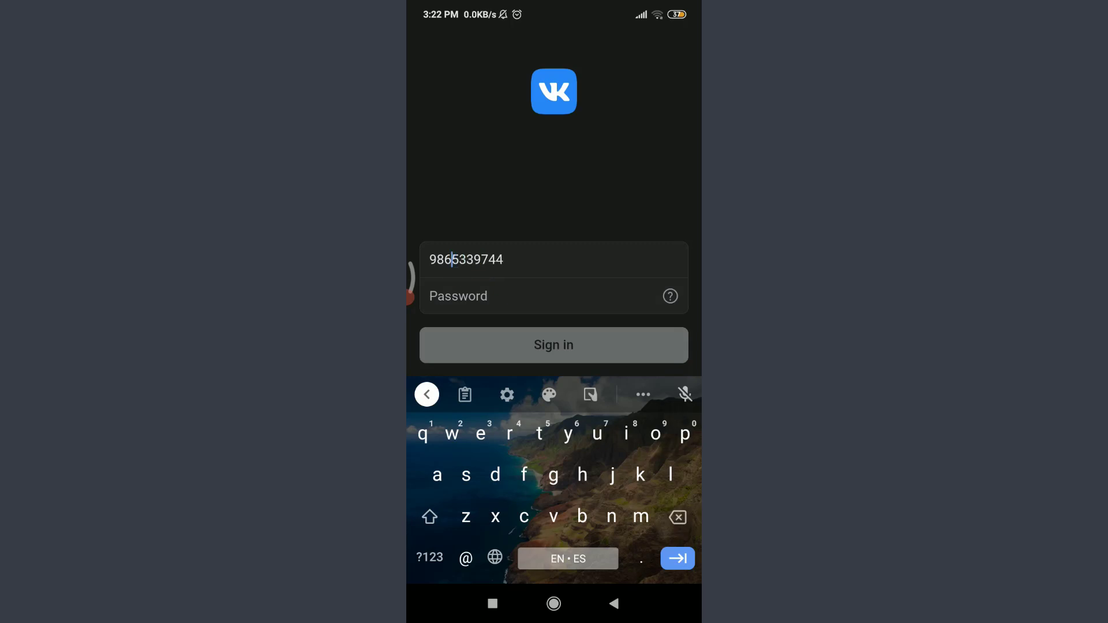
pyautogui.click(455, 259)
pyautogui.moveTo(451, 274); pyautogui.dragTo(431, 275)
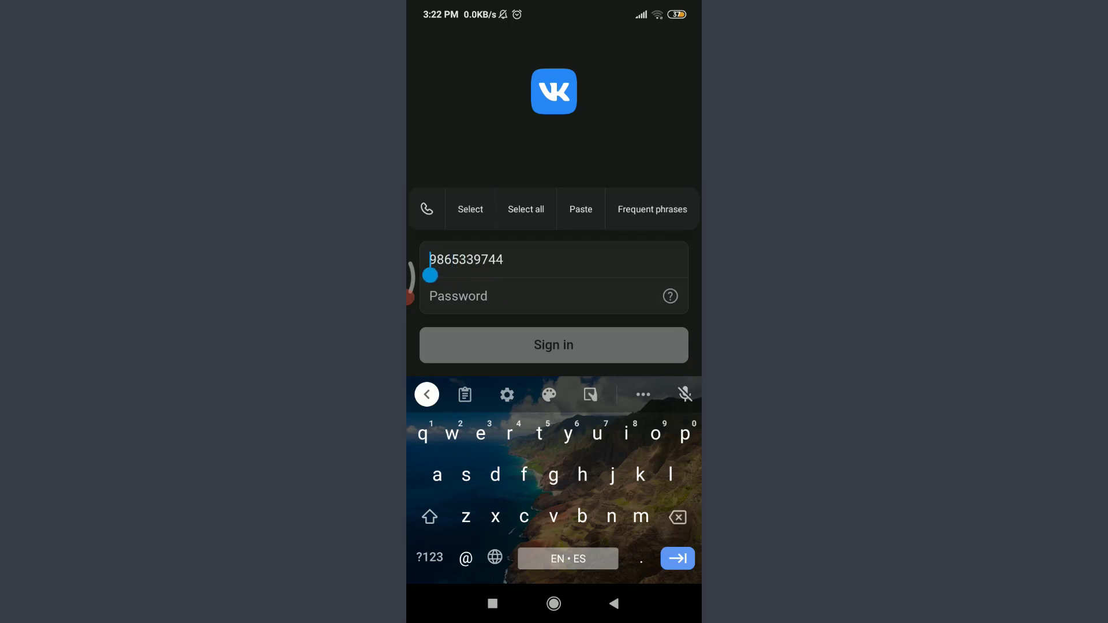
pyautogui.write('+977')
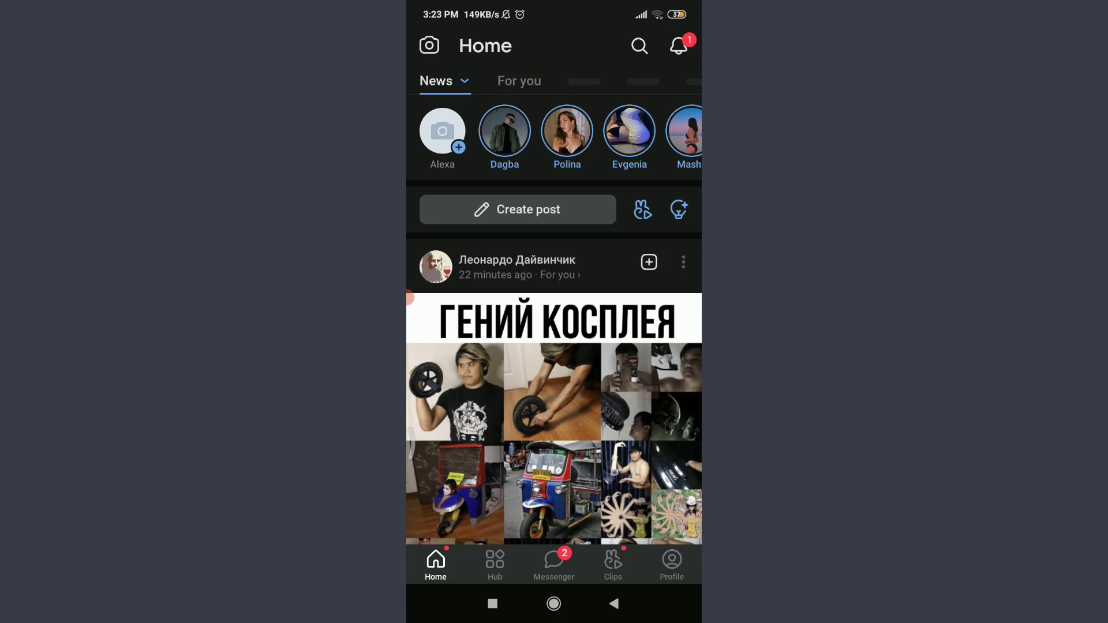
pyautogui.scroll(-1, 555, 346)
pyautogui.scroll(1, 554, 347)
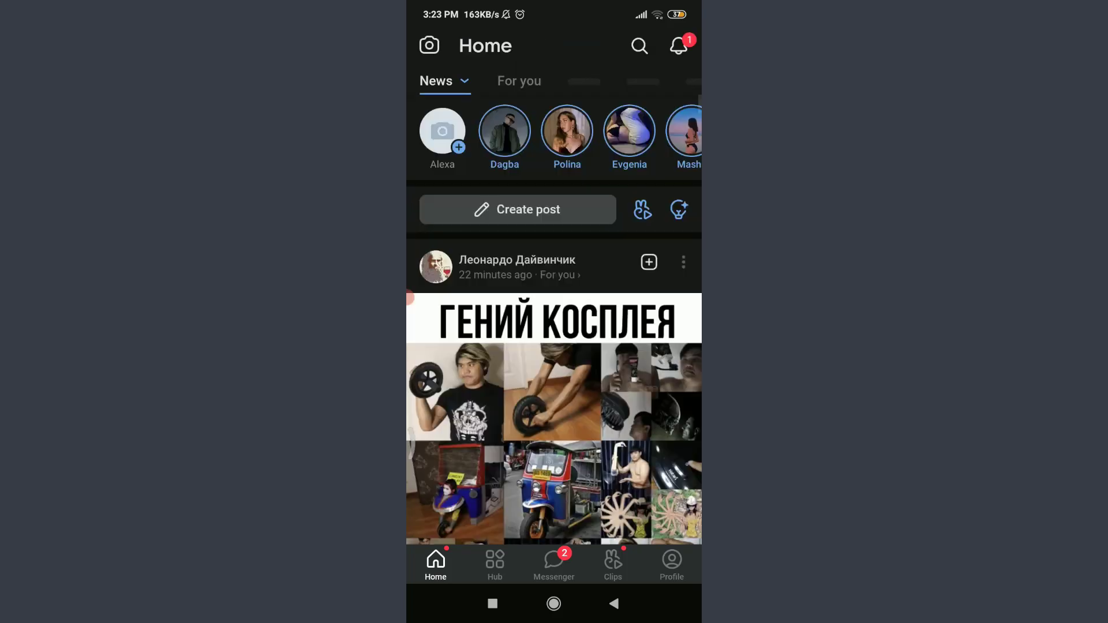